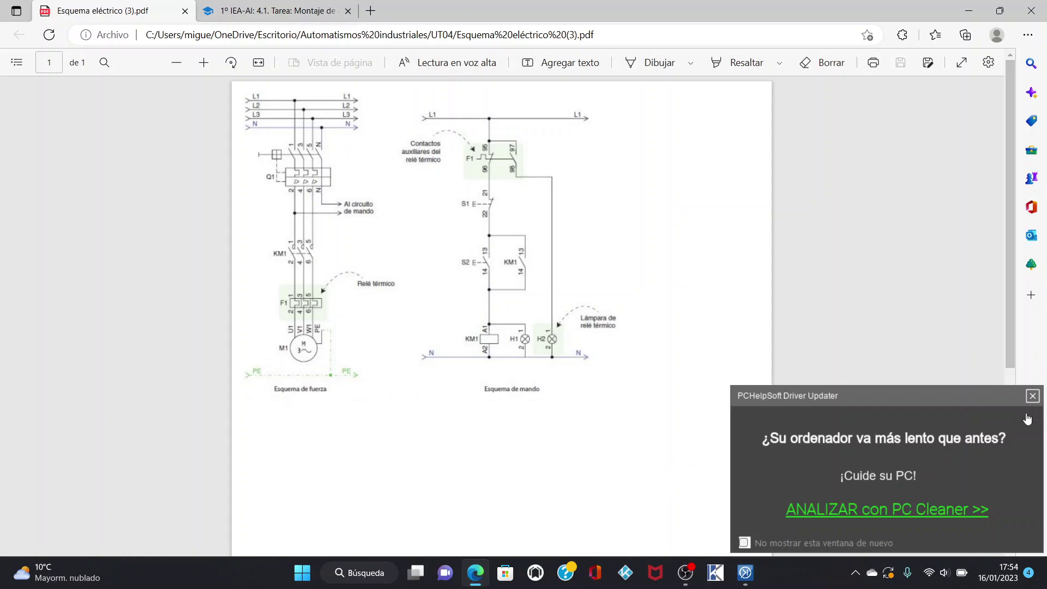
# Dismiss the pop-up advert, switch to ProfiCAD and look over the Tarea 4.1 Automatismos wiring drawing down to the three-phase motor
pyautogui.click(1032, 397)
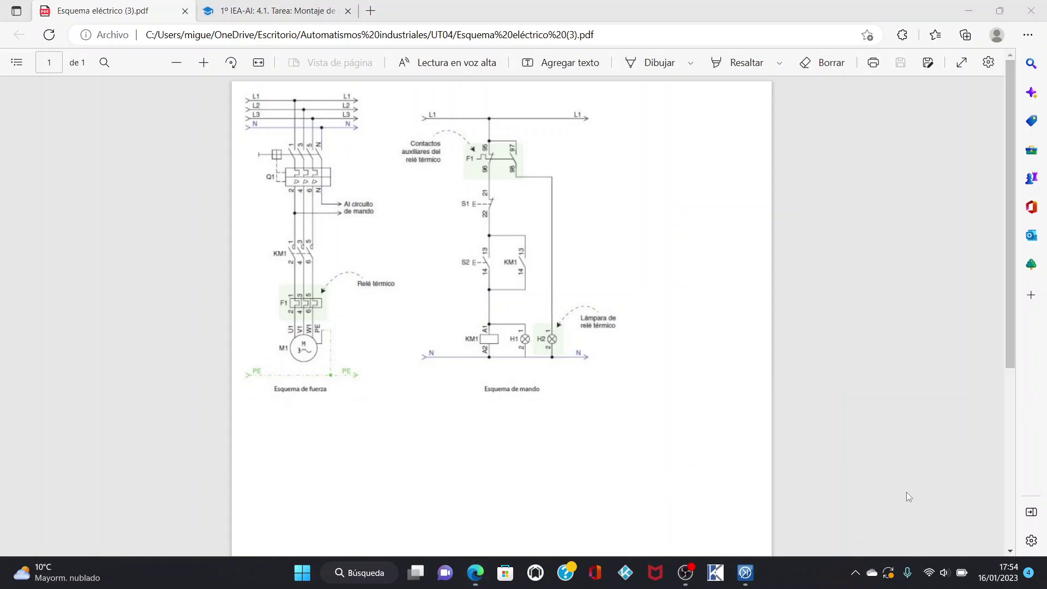
pyautogui.click(745, 573)
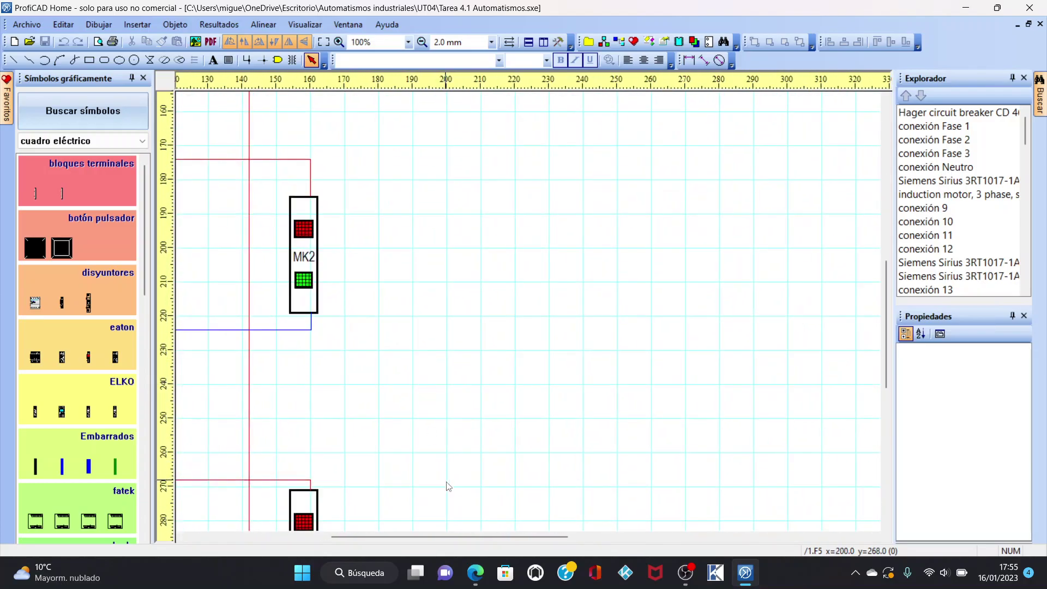
pyautogui.moveTo(460, 537); pyautogui.dragTo(323, 539)
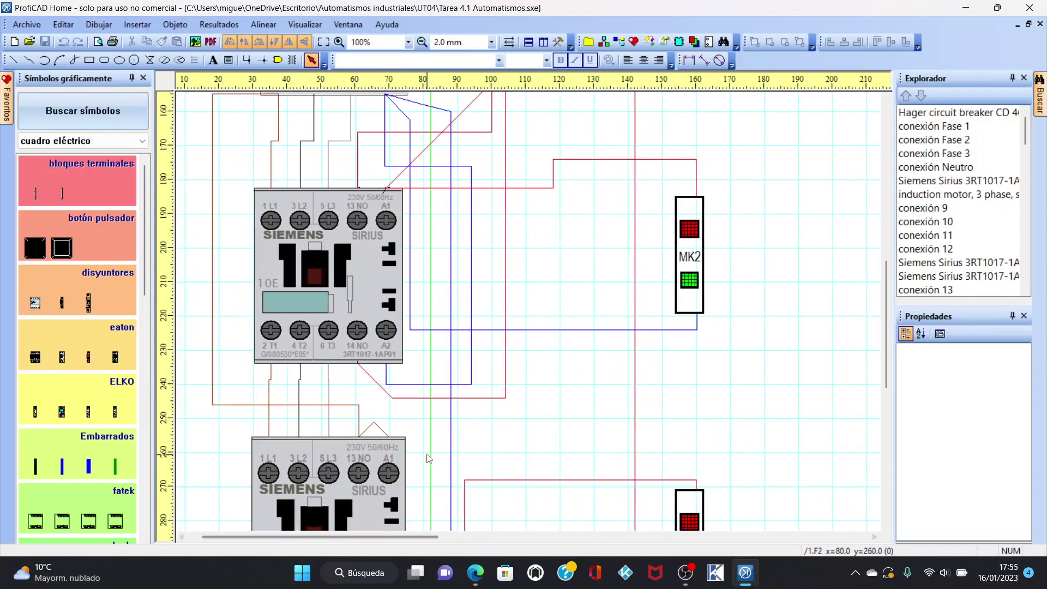
pyautogui.scroll(-3, 427, 448)
pyautogui.scroll(-2, 426, 449)
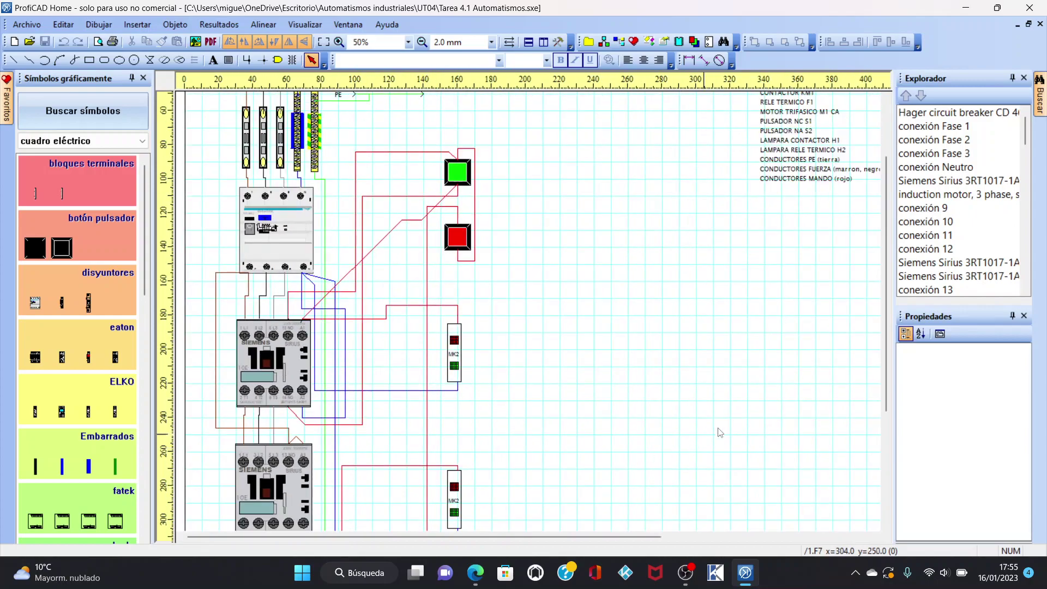
pyautogui.moveTo(886, 349); pyautogui.dragTo(889, 445)
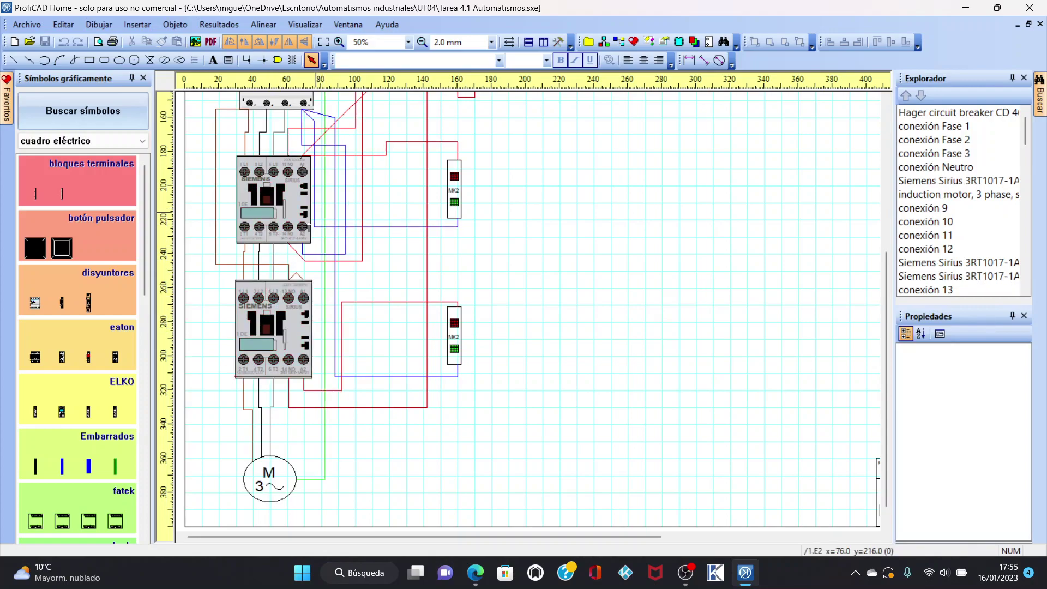
# Examine the panel wiring from the motor back up to the supply lines, the fuses and the component list
pyautogui.scroll(2, 674, 356)
pyautogui.scroll(-3, 675, 356)
pyautogui.scroll(-1, 676, 359)
pyautogui.scroll(3, 675, 357)
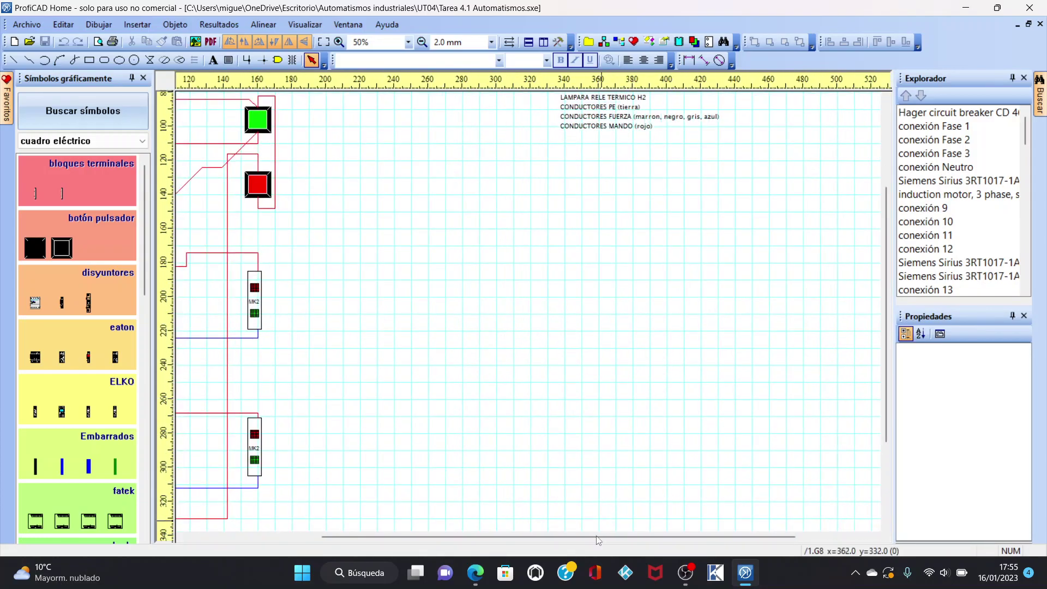
pyautogui.moveTo(585, 534); pyautogui.dragTo(451, 535)
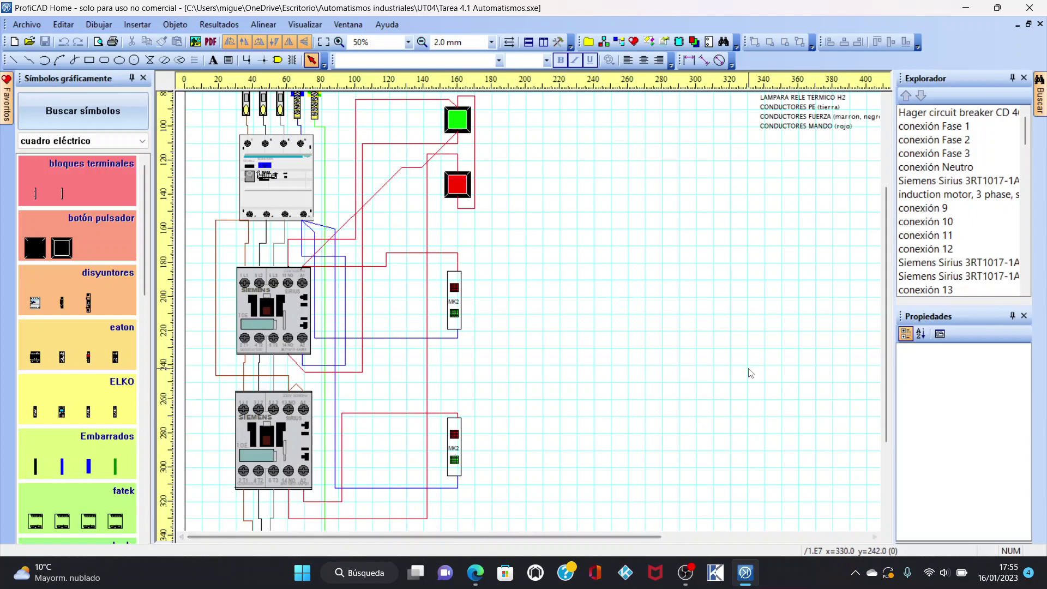
pyautogui.moveTo(885, 356); pyautogui.dragTo(875, 287)
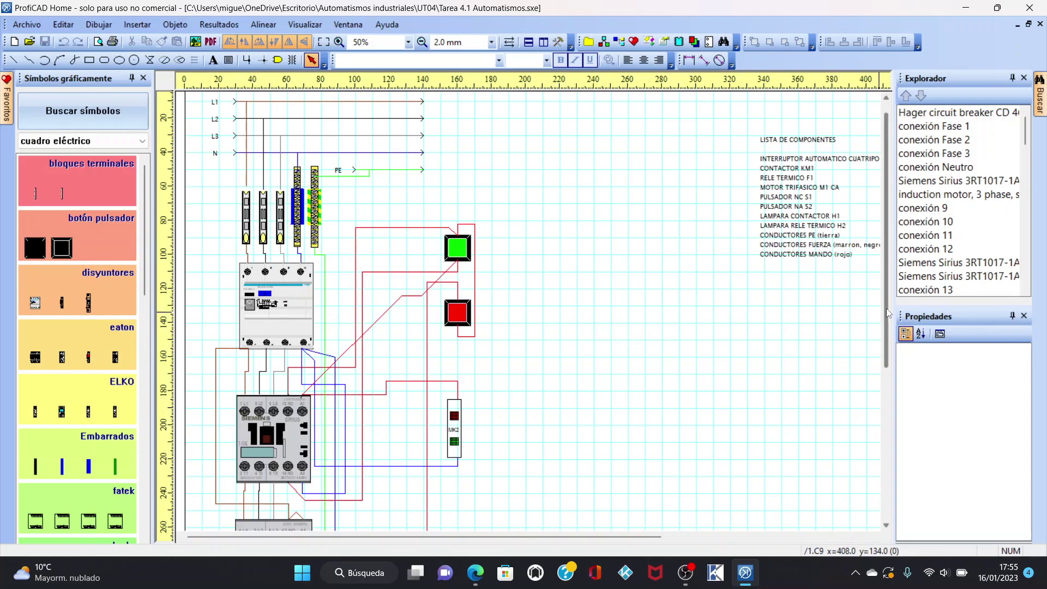
pyautogui.scroll(1, 886, 307)
pyautogui.scroll(1, 886, 307)
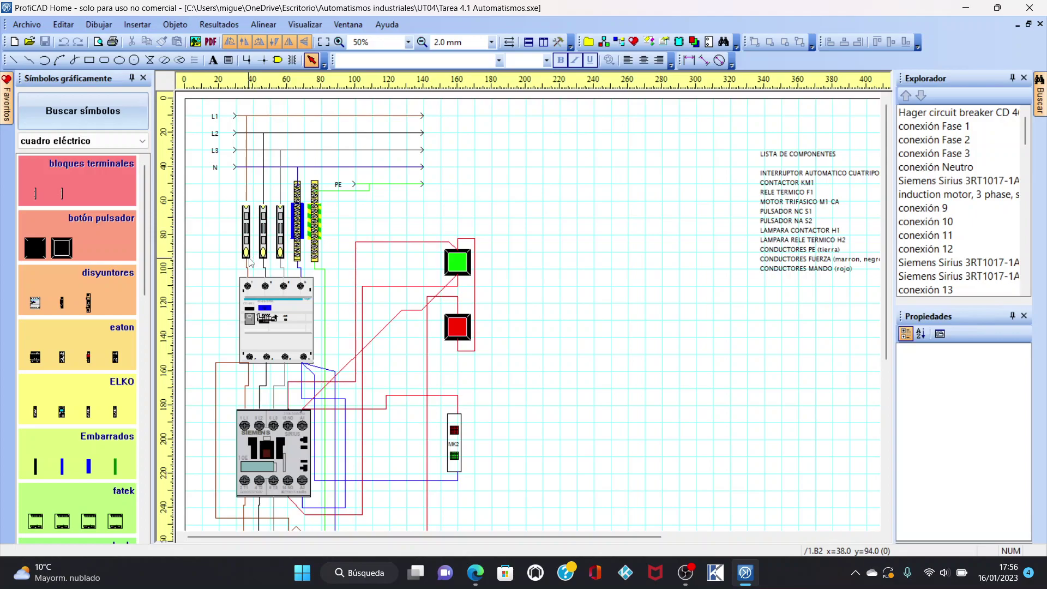
# Follow the wiring down from the circuit breaker and pushbuttons to the two Siemens devices and the MK2 lamps
pyautogui.moveTo(886, 286); pyautogui.dragTo(882, 319)
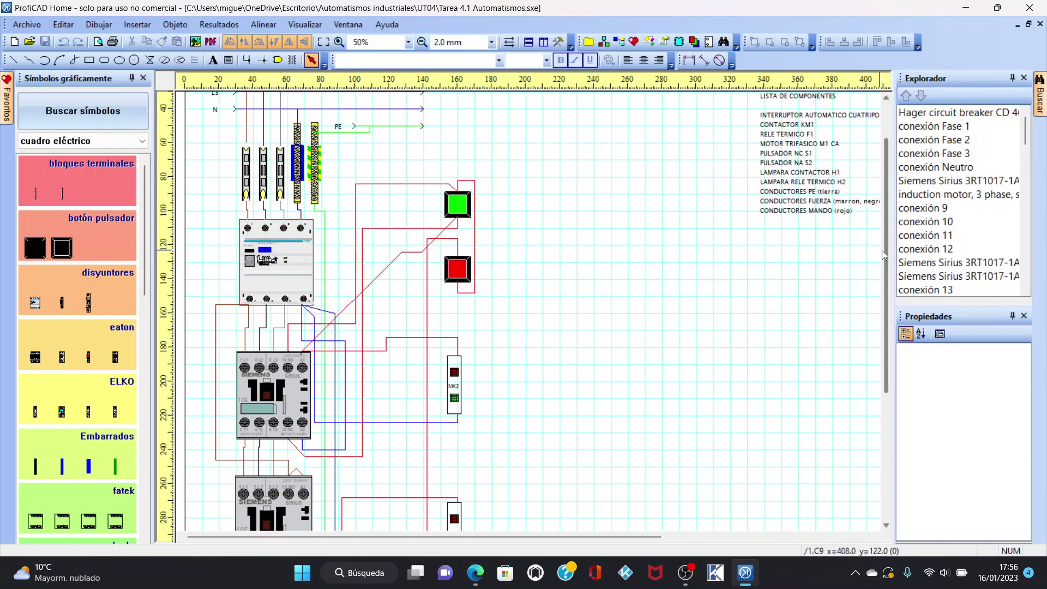
pyautogui.moveTo(886, 253)
pyautogui.mouseDown()
pyautogui.moveTo(886, 274)
pyautogui.moveTo(886, 255)
pyautogui.mouseUp()
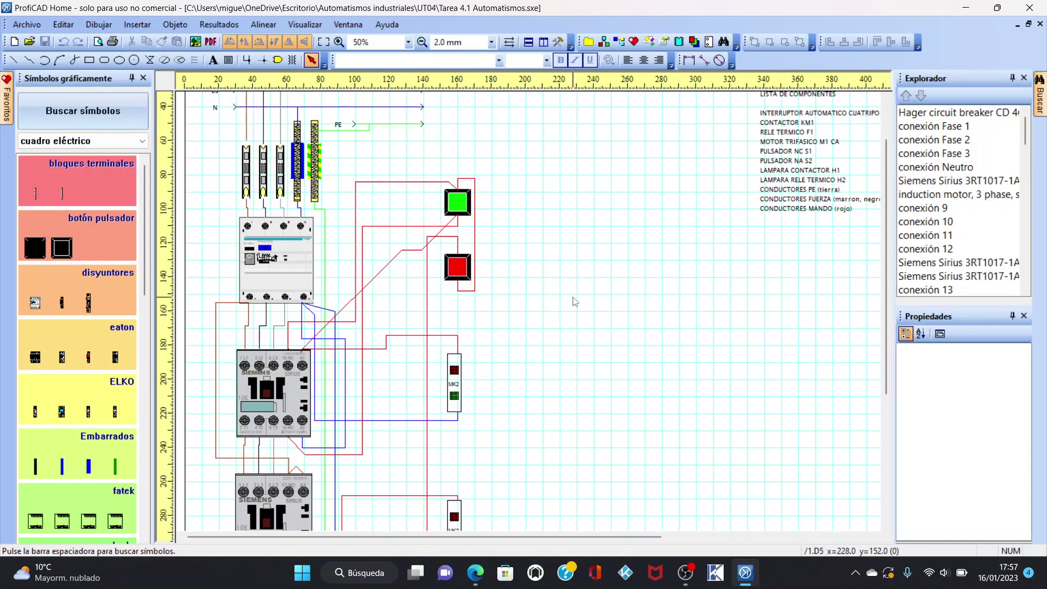
pyautogui.scroll(-5, 889, 322)
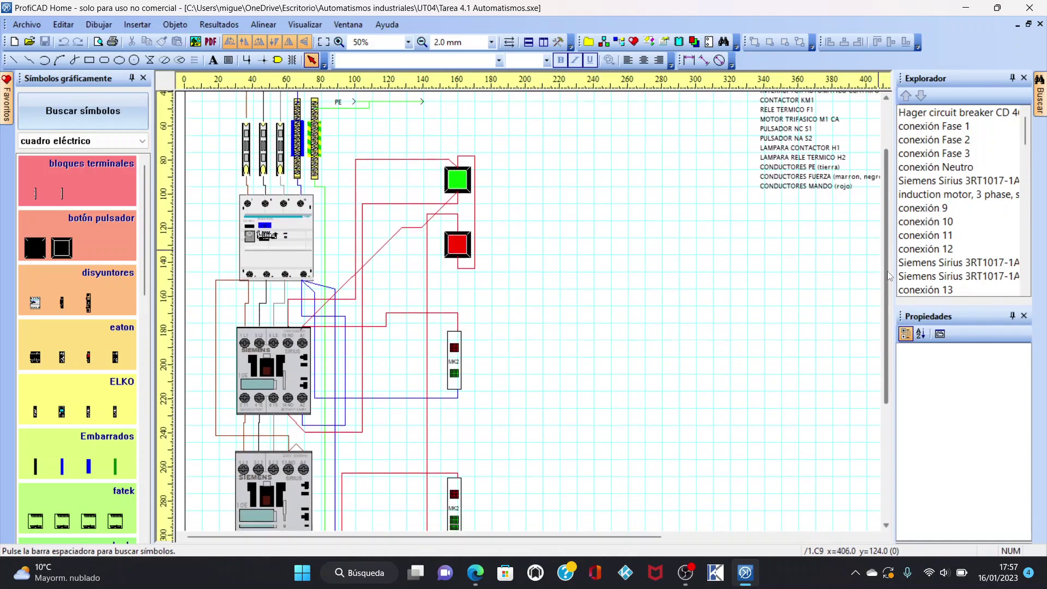
pyautogui.scroll(-1, 889, 322)
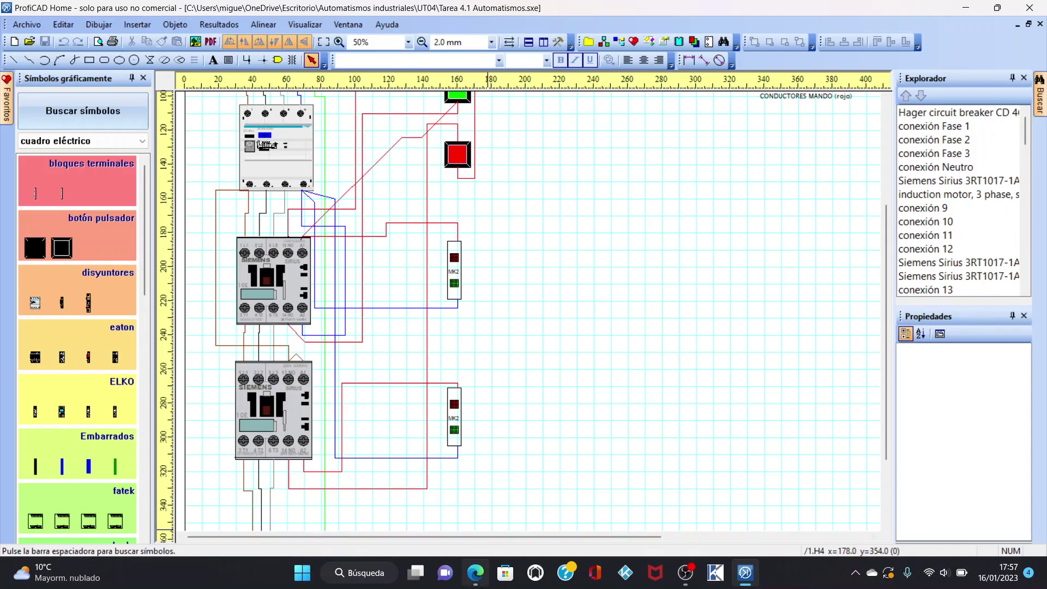
# Switch to Edge to study the power and control schematics in Esquema eléctrico (3).pdf, and return to ProfiCAD
pyautogui.moveTo(475, 573)
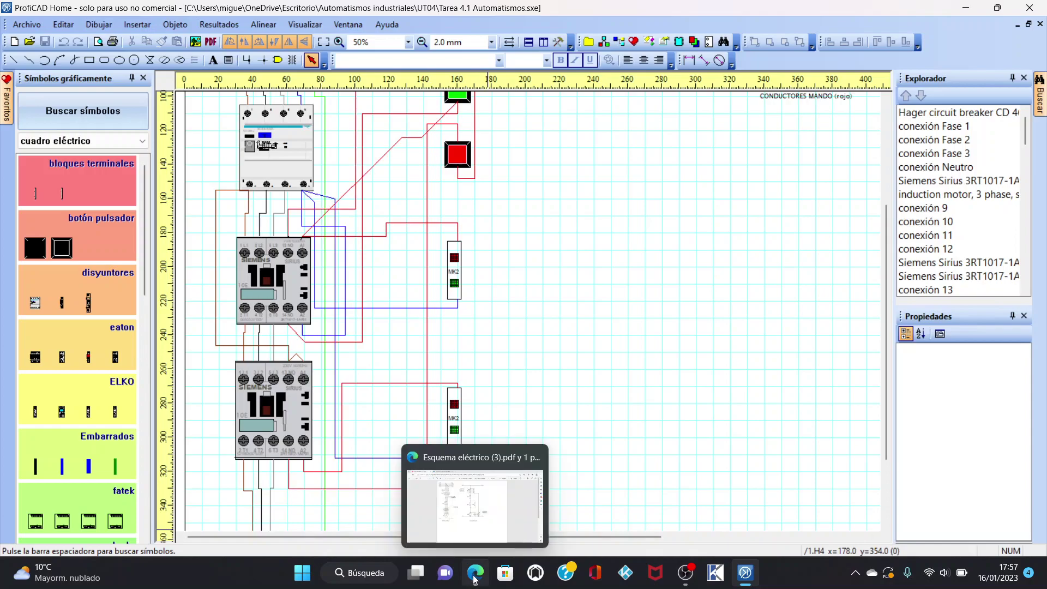
pyautogui.click(484, 526)
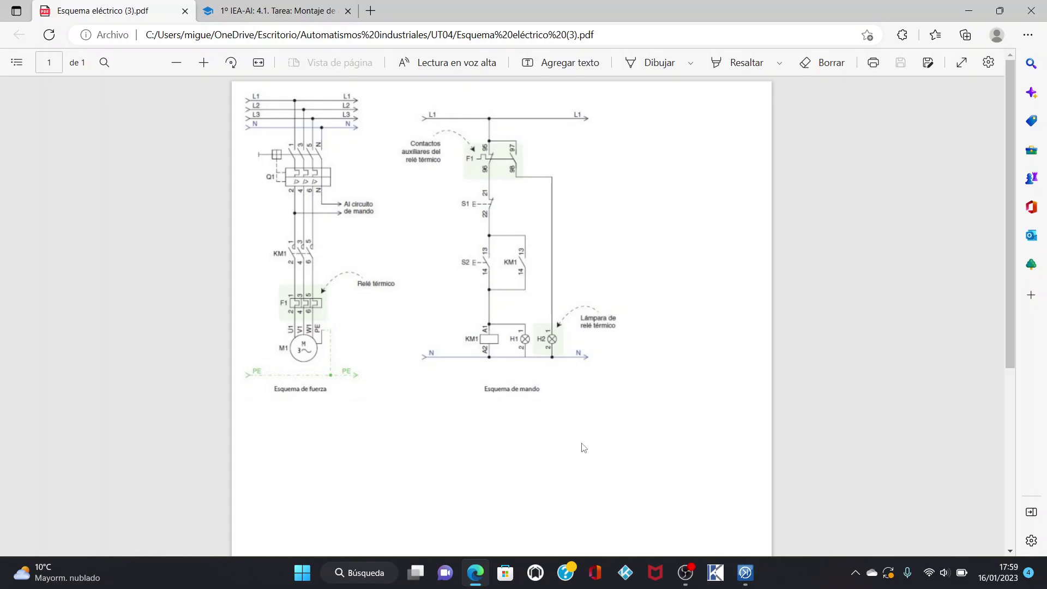
pyautogui.click(746, 572)
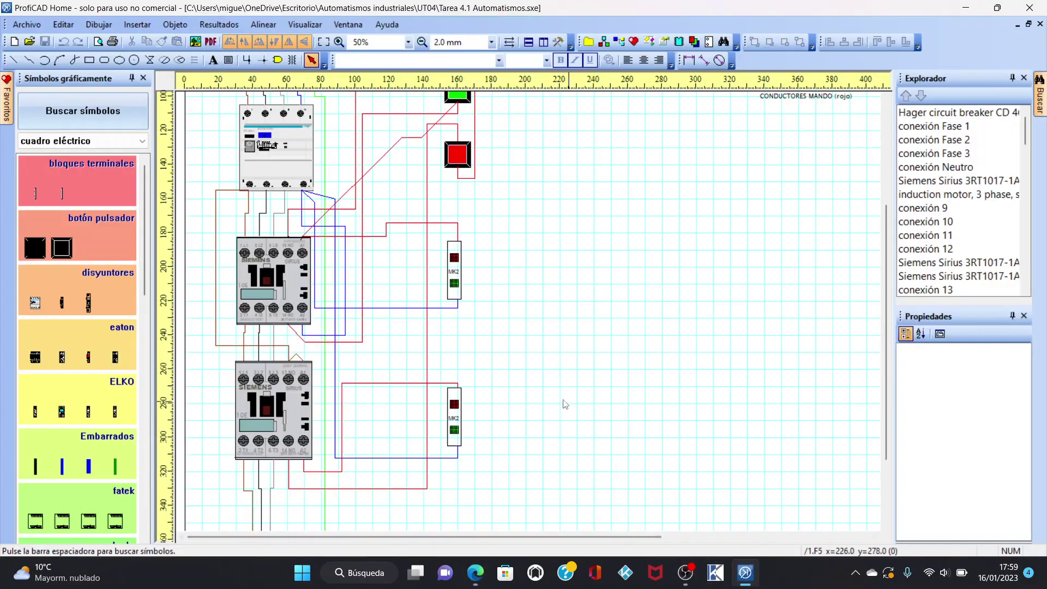
# Examine the connections of both Siemens devices, the pushbuttons and the MK2 lamps at closer range
pyautogui.scroll(-2, 533, 318)
pyautogui.scroll(2, 533, 318)
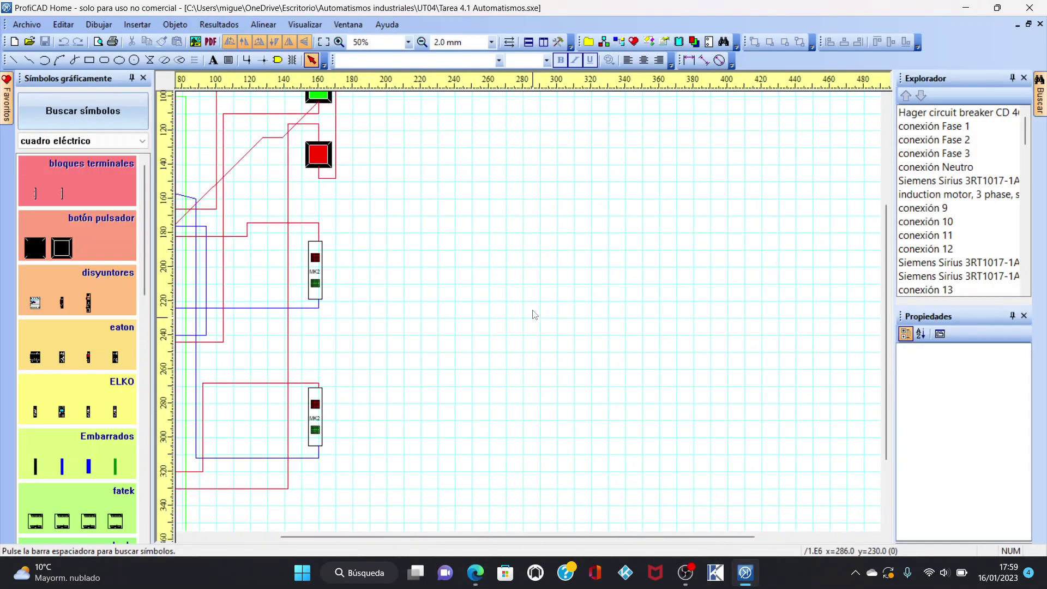
pyautogui.scroll(3, 442, 175)
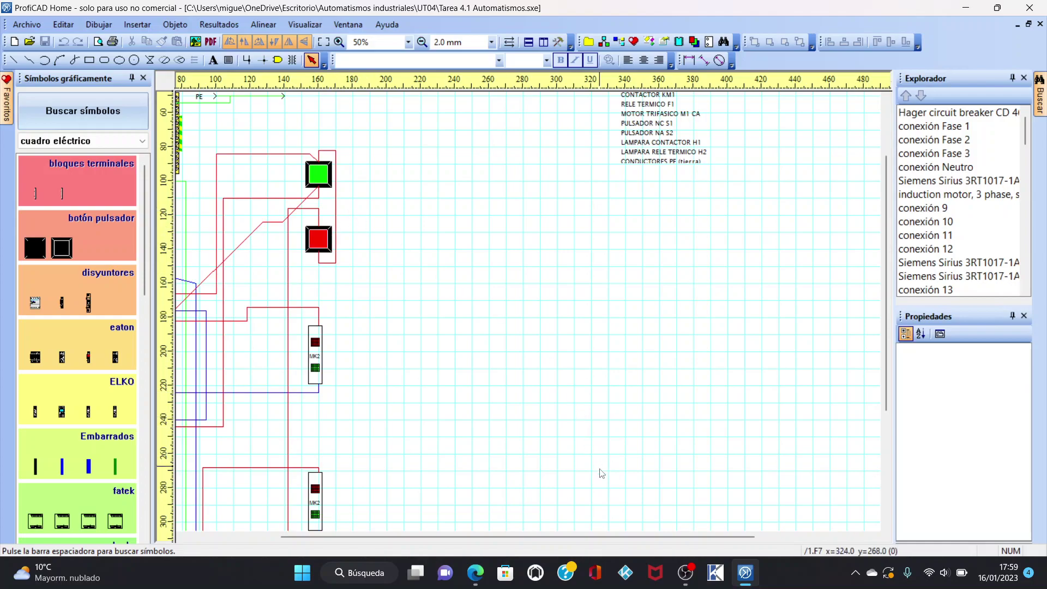
pyautogui.hscroll(-5, 546, 453)
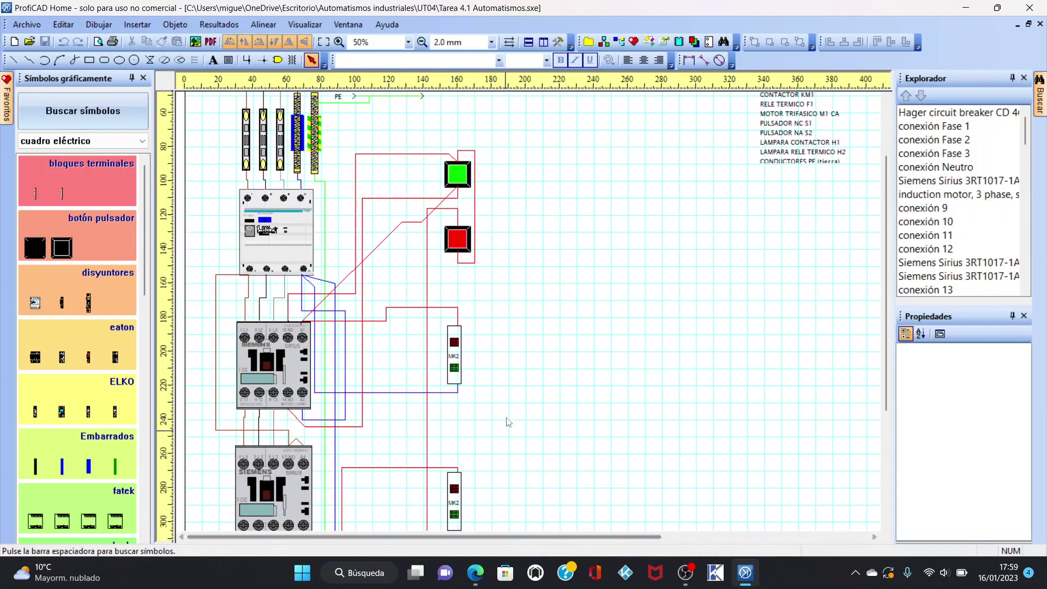
pyautogui.keyDown('ctrl'); pyautogui.scroll(2, 466, 337); pyautogui.keyUp('ctrl')
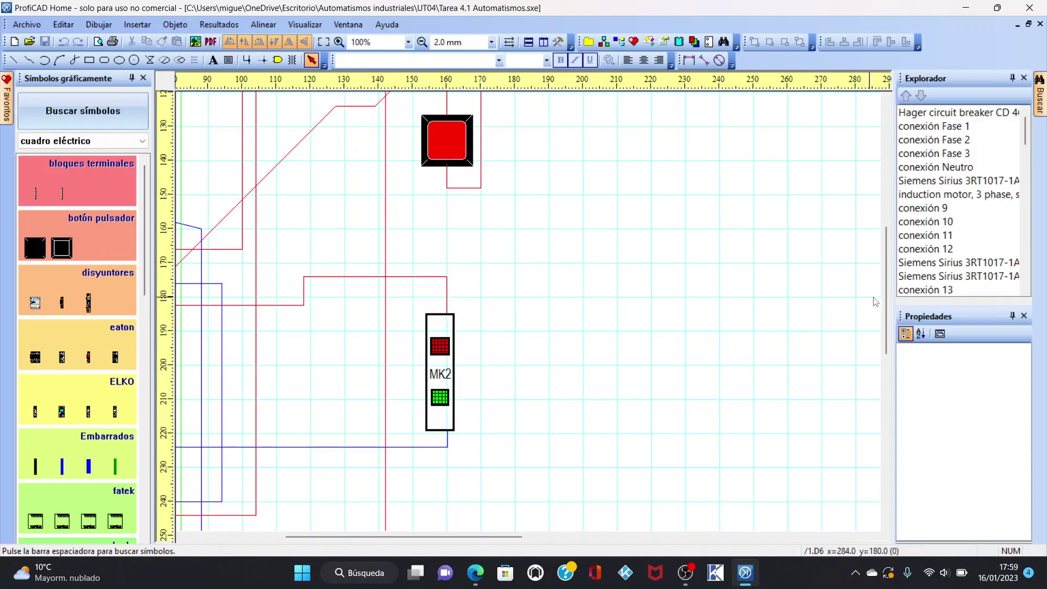
pyautogui.moveTo(499, 537); pyautogui.dragTo(426, 540)
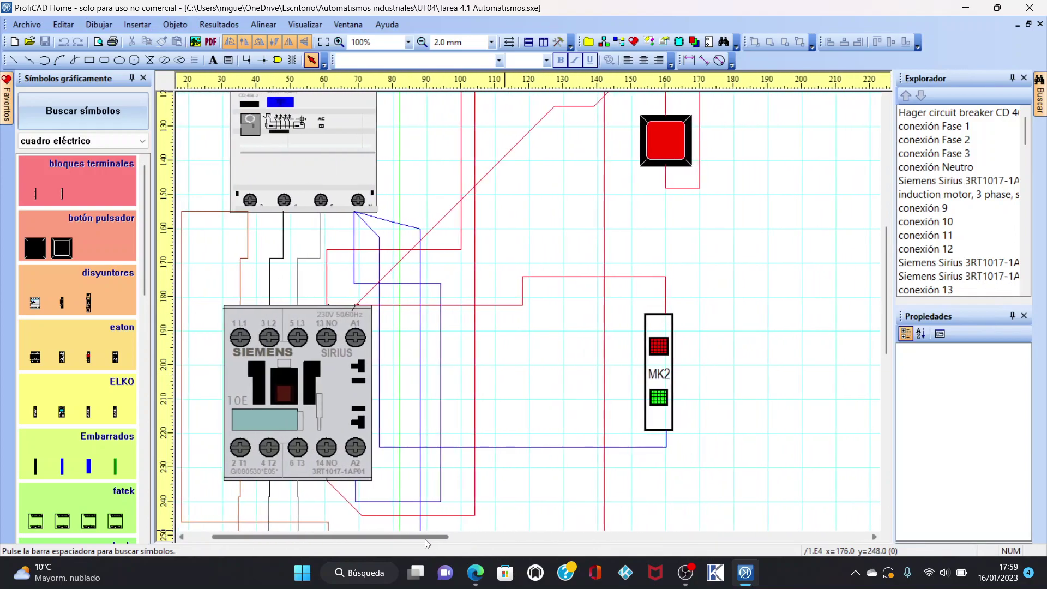
pyautogui.moveTo(882, 334); pyautogui.dragTo(882, 446)
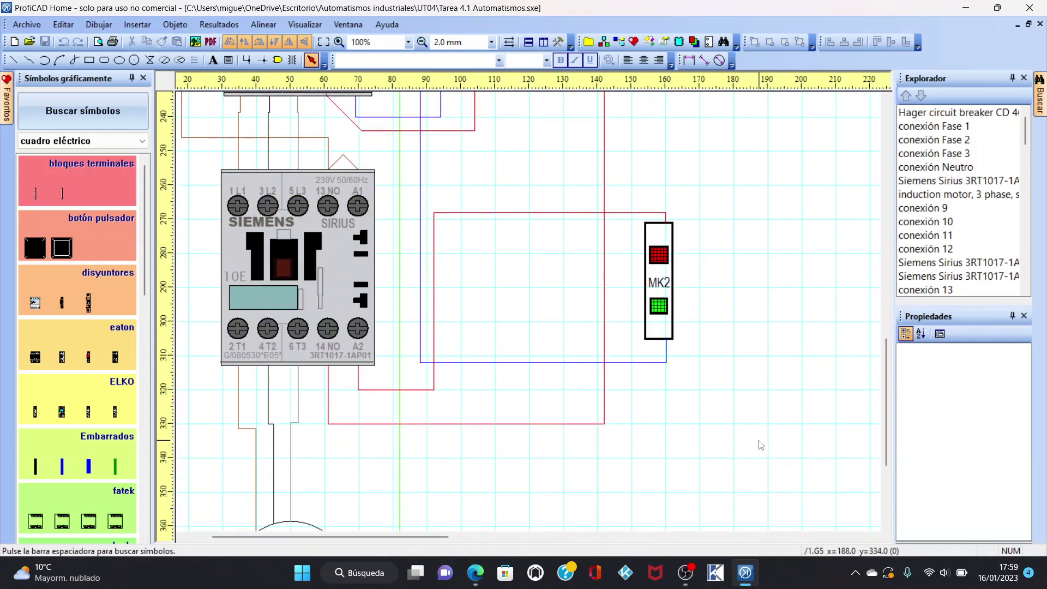
pyautogui.scroll(-3, 761, 445)
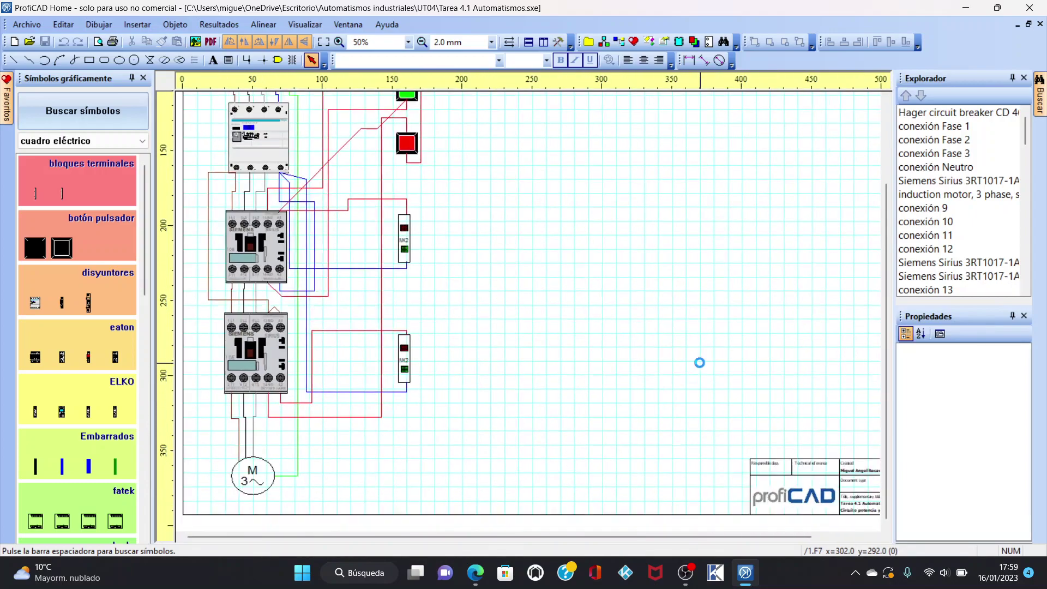
pyautogui.scroll(2, 573, 295)
pyautogui.moveTo(540, 537); pyautogui.dragTo(346, 537)
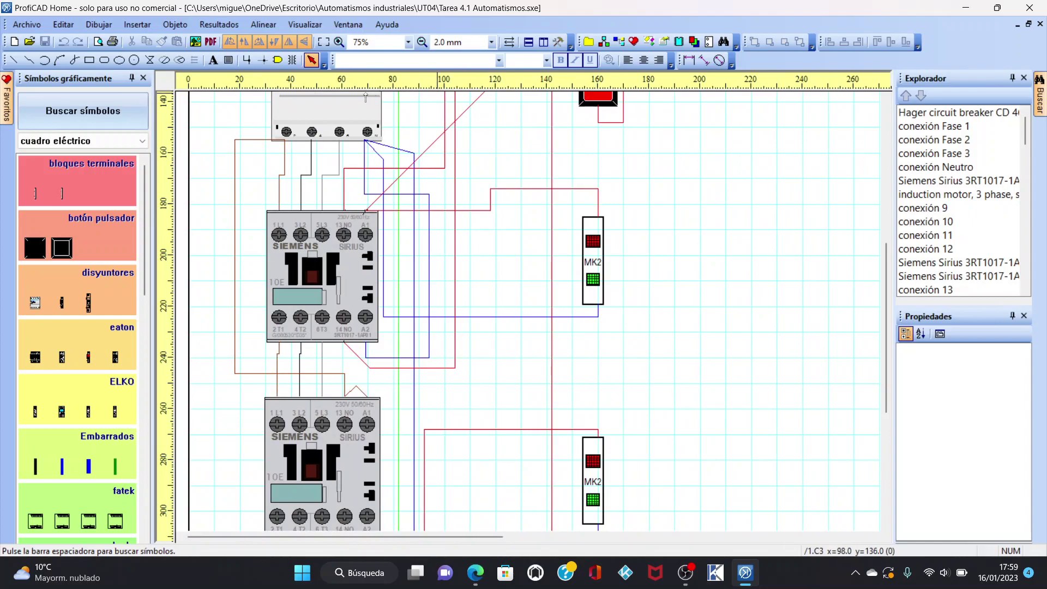
pyautogui.click(319, 233)
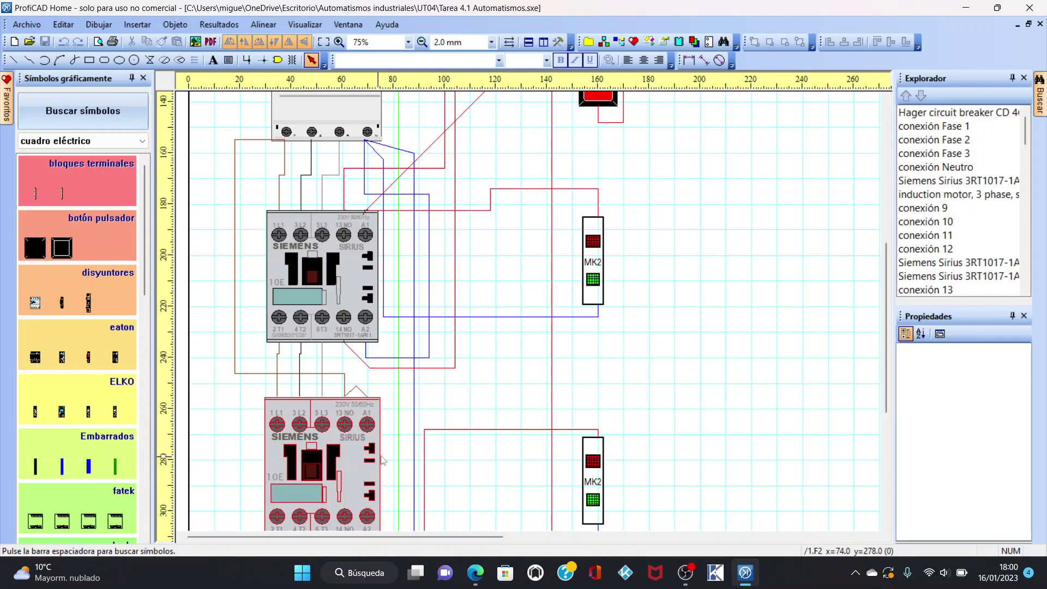
# Check the thermal relay contacts and lamp connections in the PDF schematic in Edge, and return to the ProfiCAD drawing
pyautogui.moveTo(475, 573)
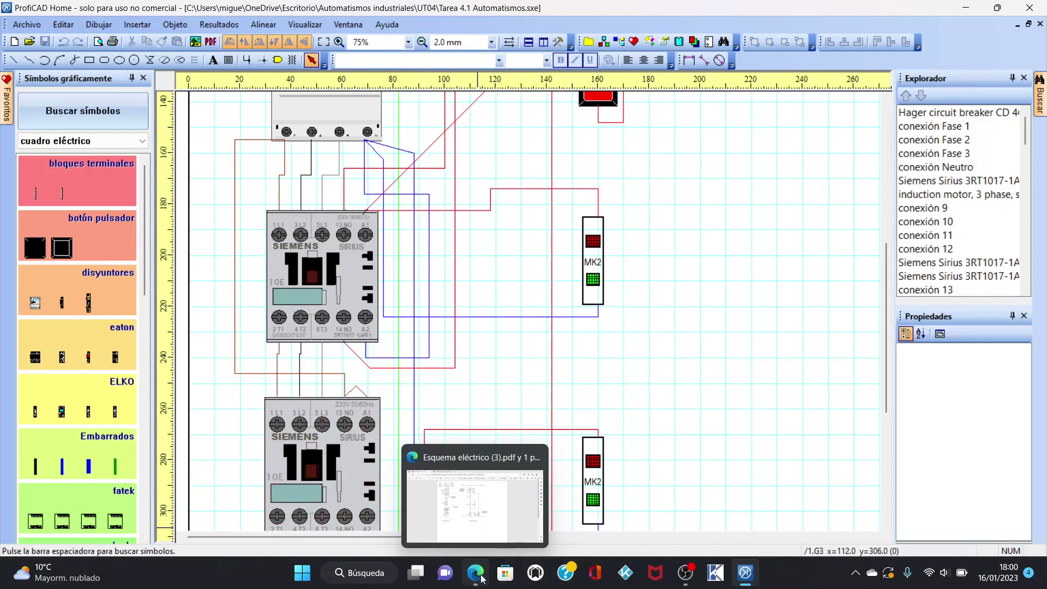
pyautogui.click(473, 491)
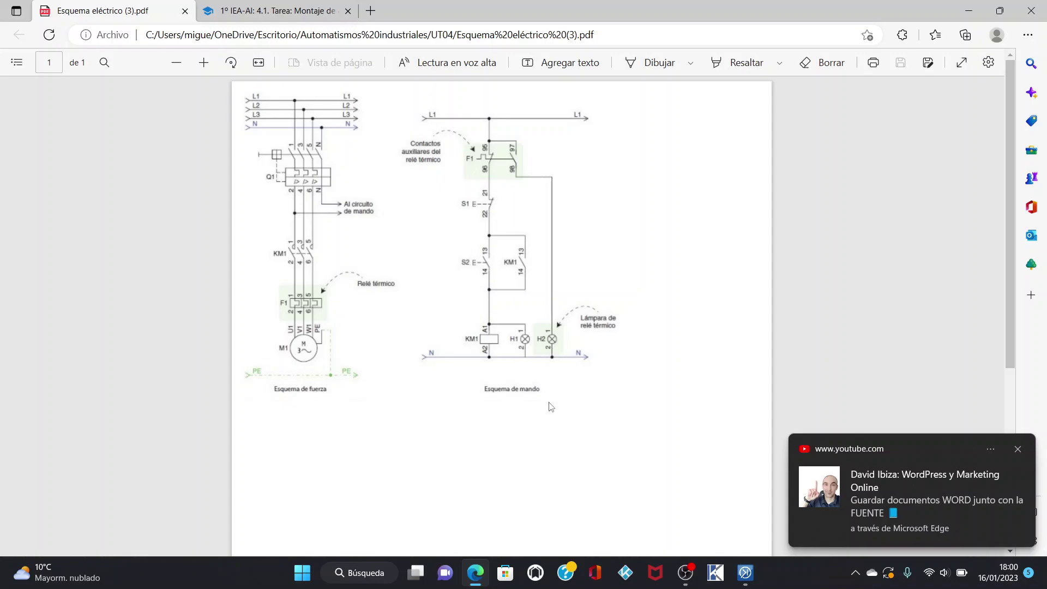
pyautogui.click(745, 572)
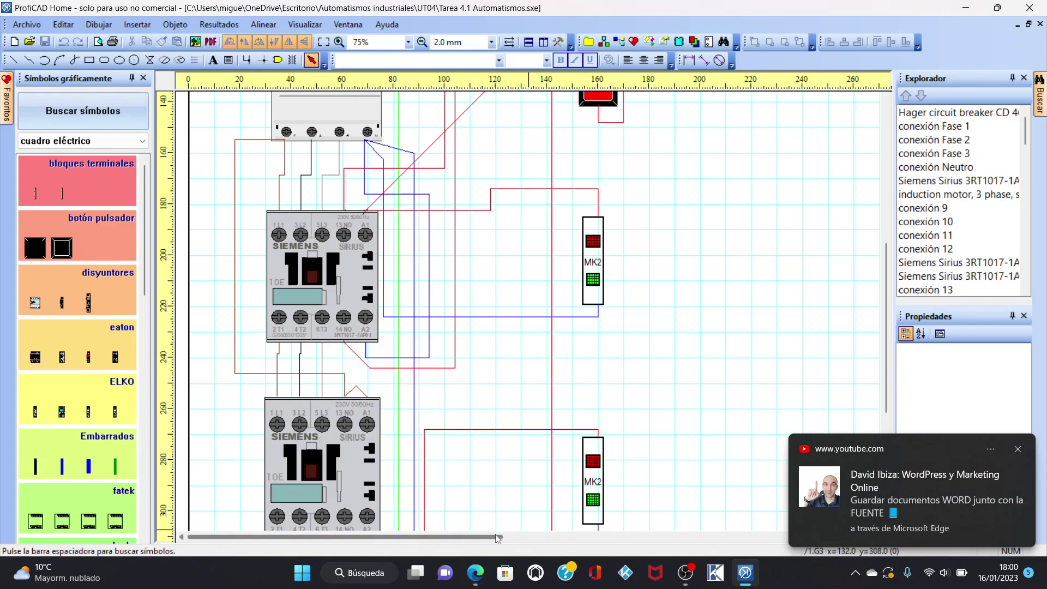
# Dismiss the YouTube notification and trace the control wiring between the breaker, pushbuttons, Siemens devices, lamps and motor
pyautogui.click(1019, 450)
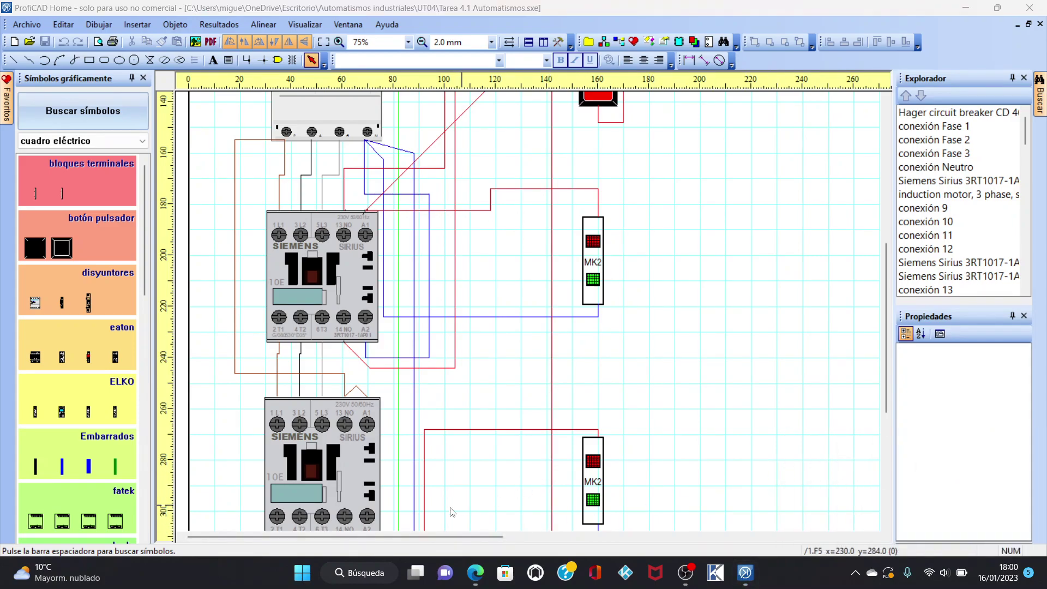
pyautogui.moveTo(417, 538); pyautogui.dragTo(429, 540)
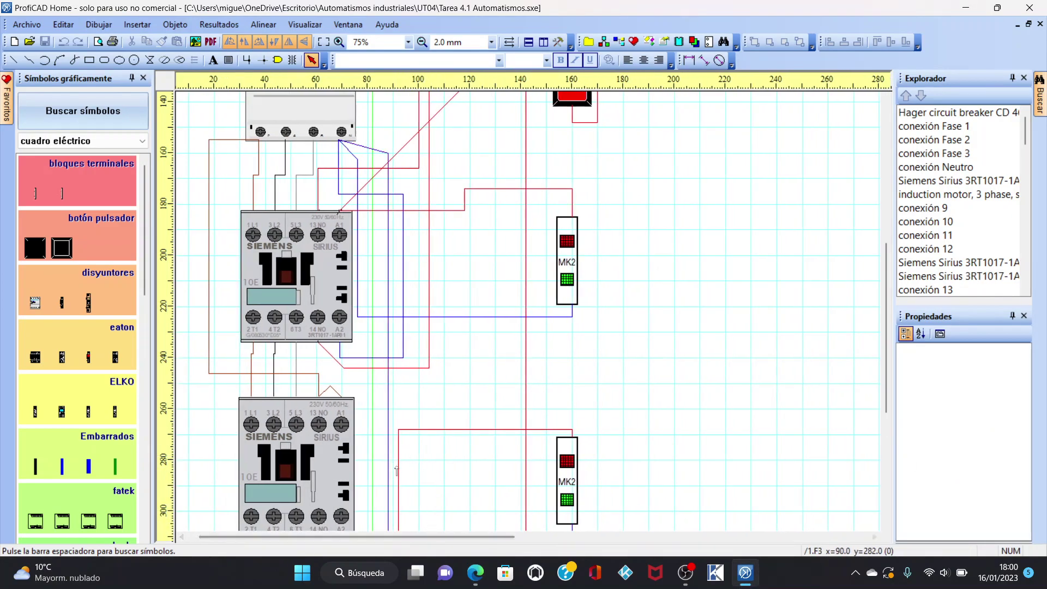
pyautogui.moveTo(887, 309); pyautogui.dragTo(887, 357)
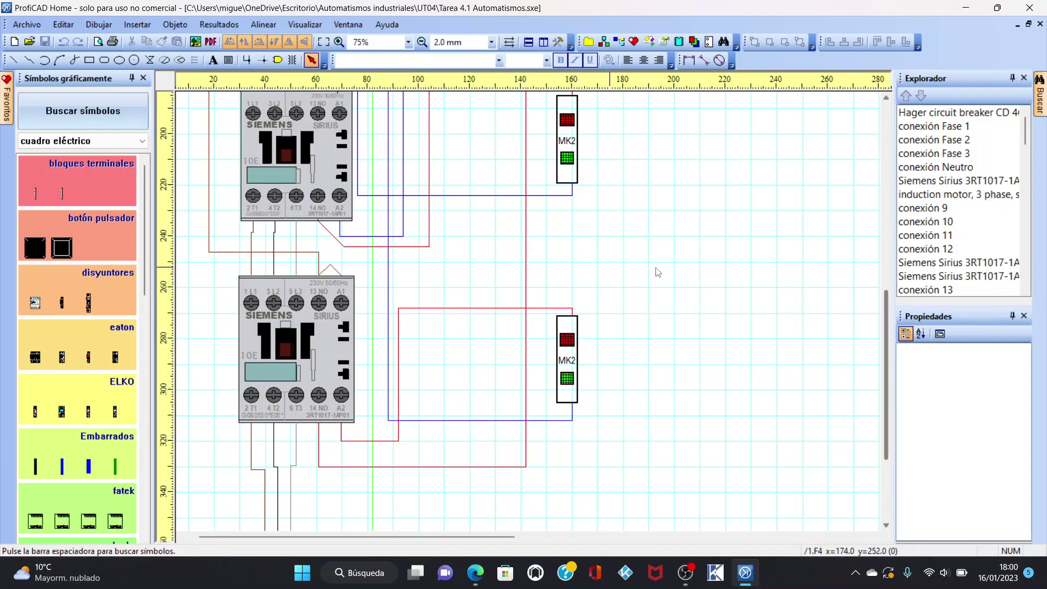
pyautogui.moveTo(884, 367); pyautogui.dragTo(875, 319)
pyautogui.scroll(5, 875, 319)
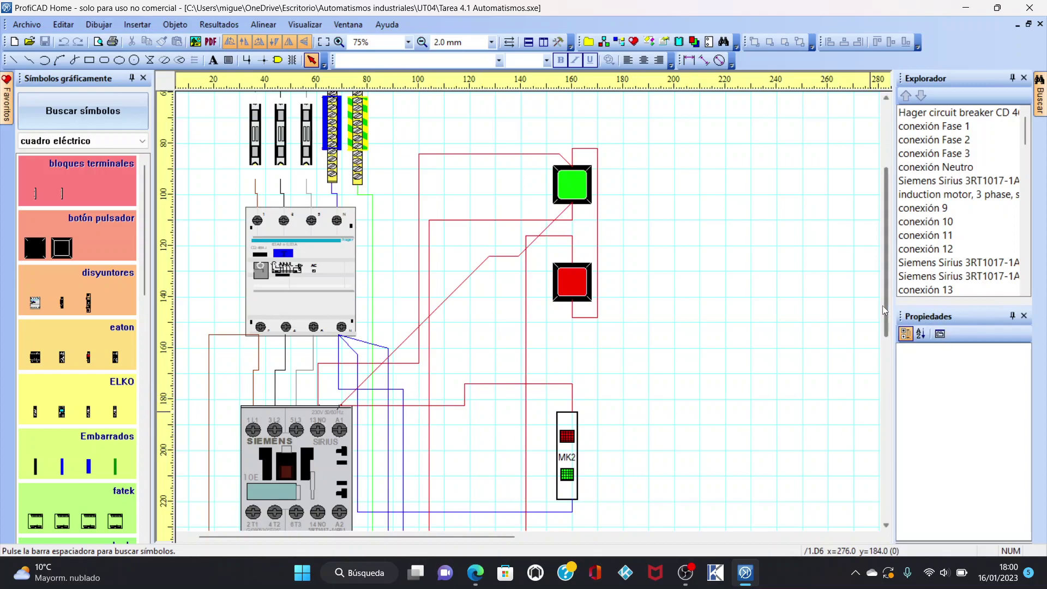
pyautogui.scroll(-8, 611, 340)
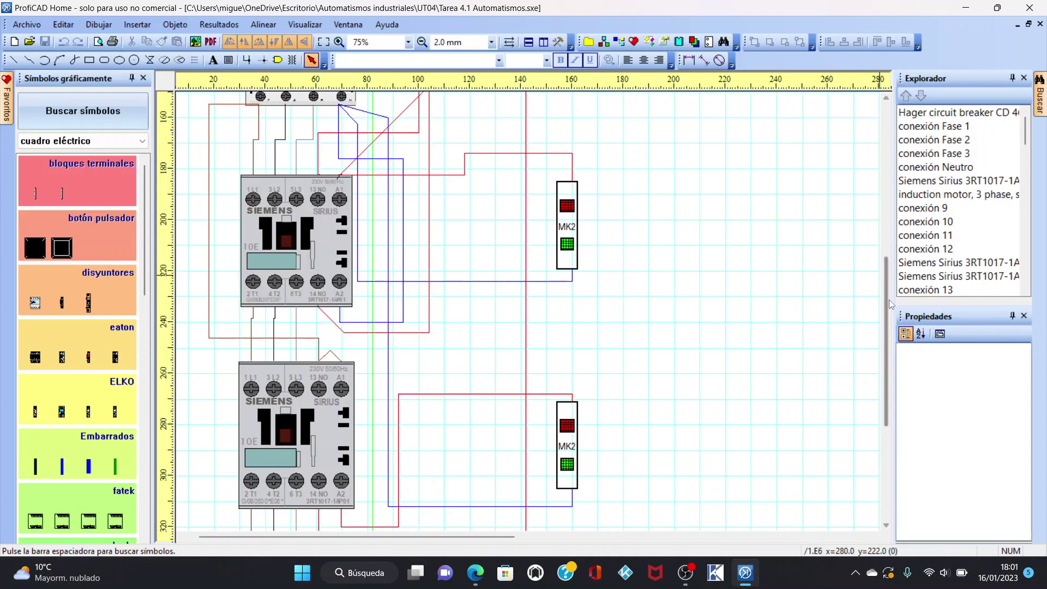
pyautogui.moveTo(884, 301); pyautogui.dragTo(883, 369)
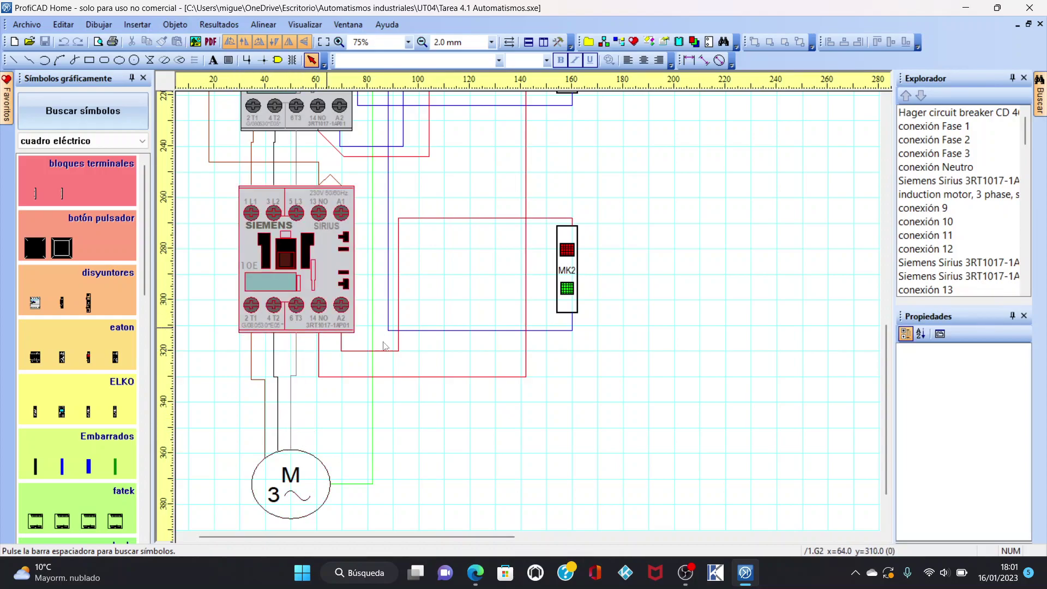
pyautogui.scroll(3, 882, 352)
pyautogui.moveTo(882, 352)
pyautogui.mouseDown()
pyautogui.moveTo(885, 186)
pyautogui.moveTo(880, 303)
pyautogui.mouseUp()
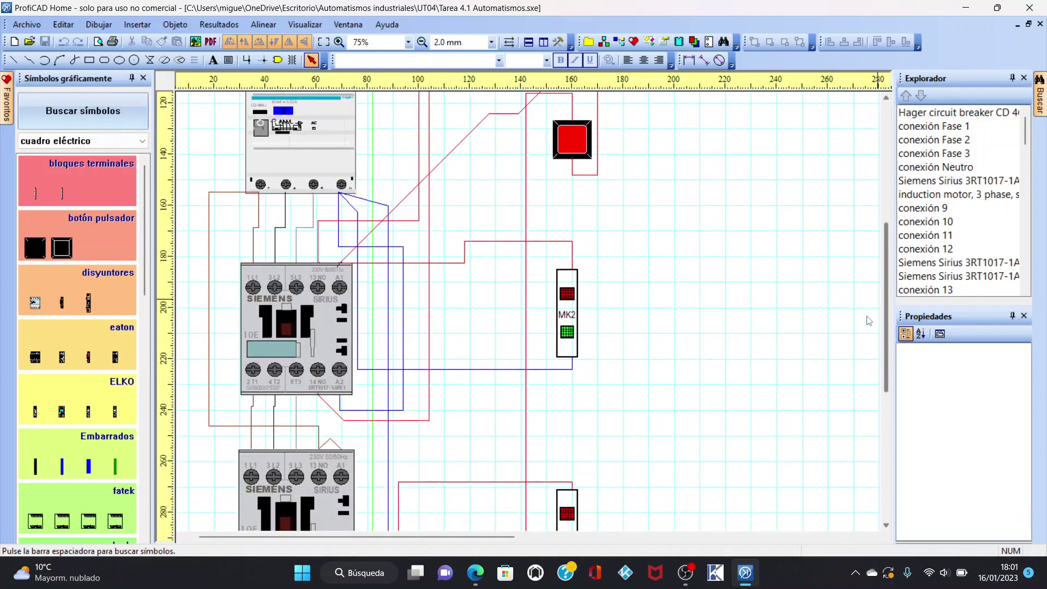
# Consult the PDF schematic in Edge once more and return to the wiring drawing in ProfiCAD
pyautogui.click(476, 573)
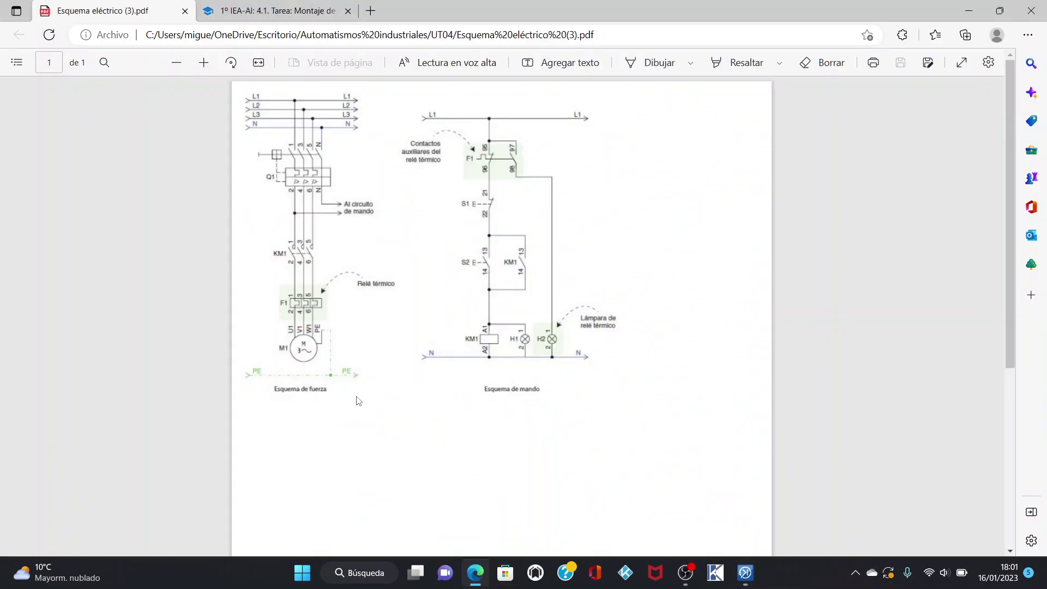
pyautogui.click(746, 573)
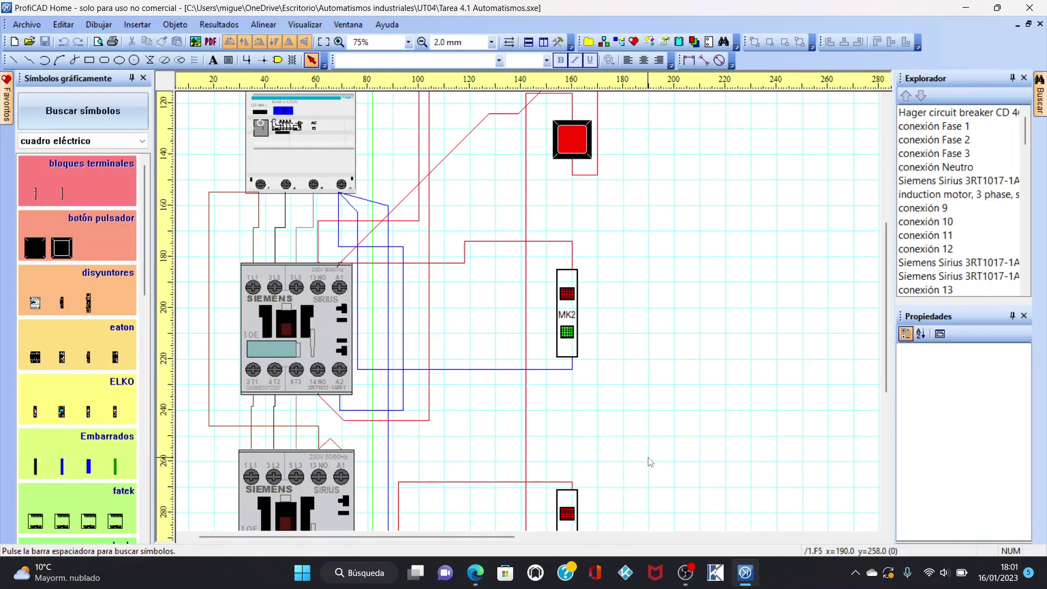
pyautogui.click(687, 573)
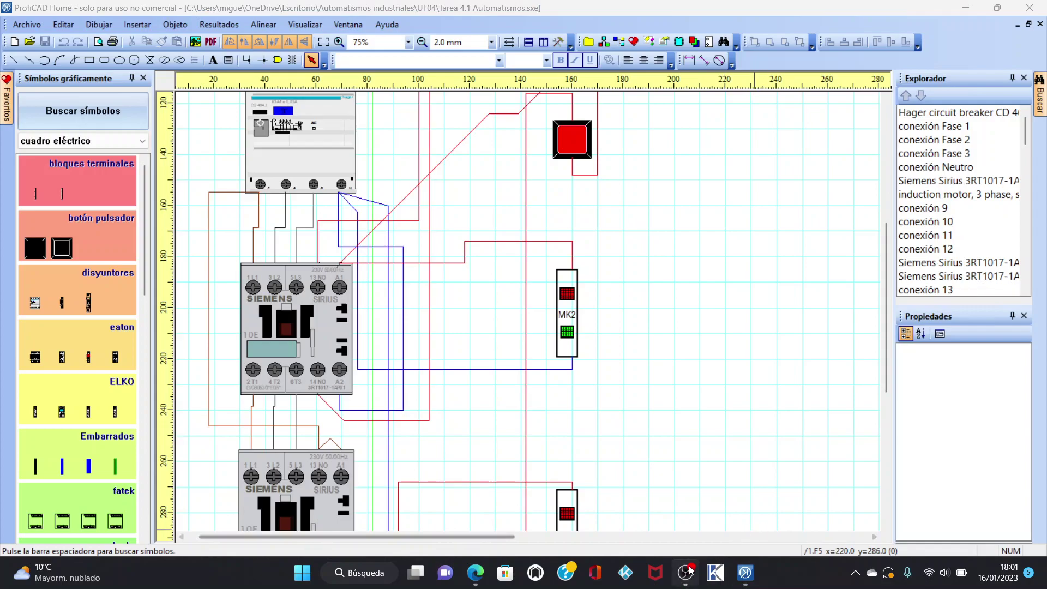